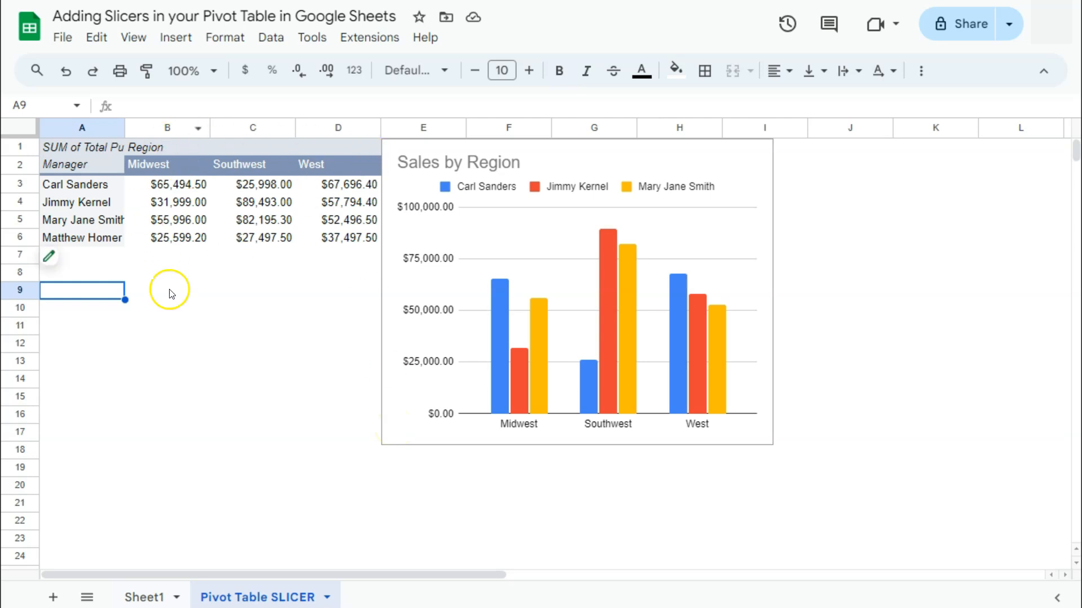
click(53, 262)
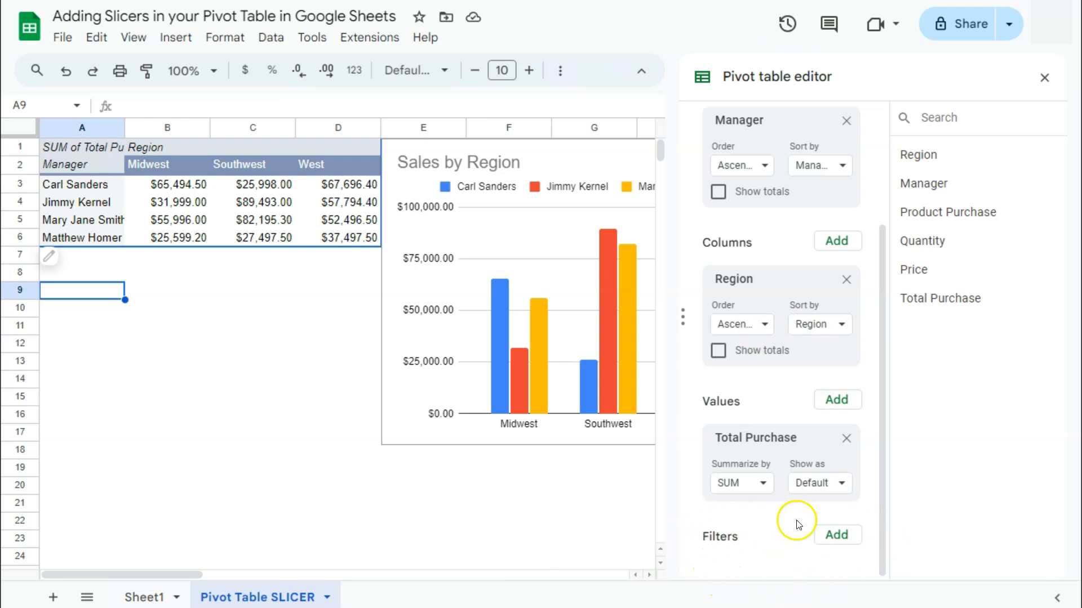
click(839, 536)
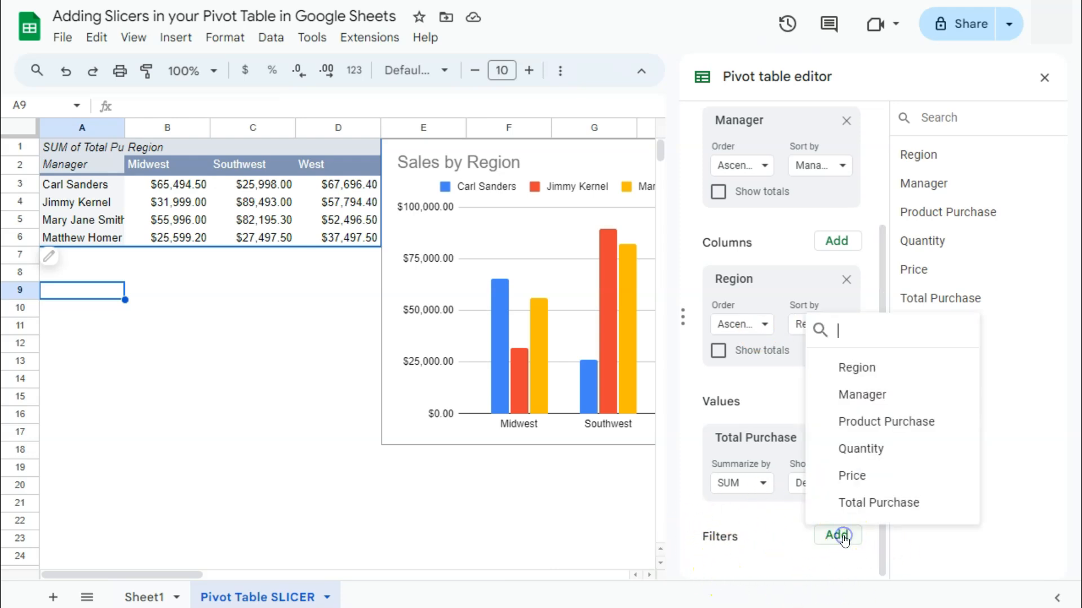
click(884, 403)
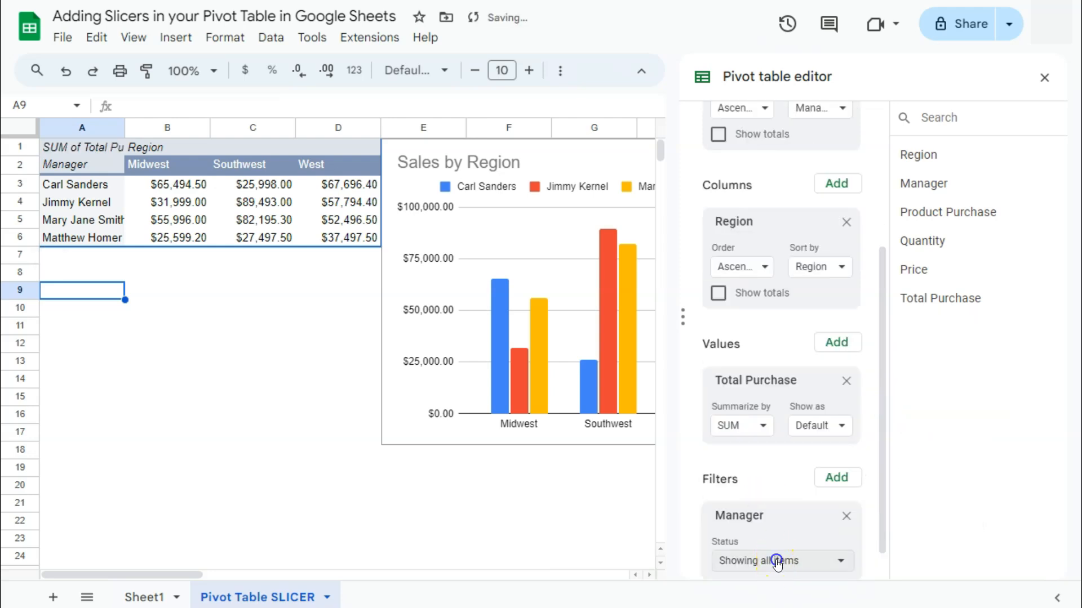
click(777, 560)
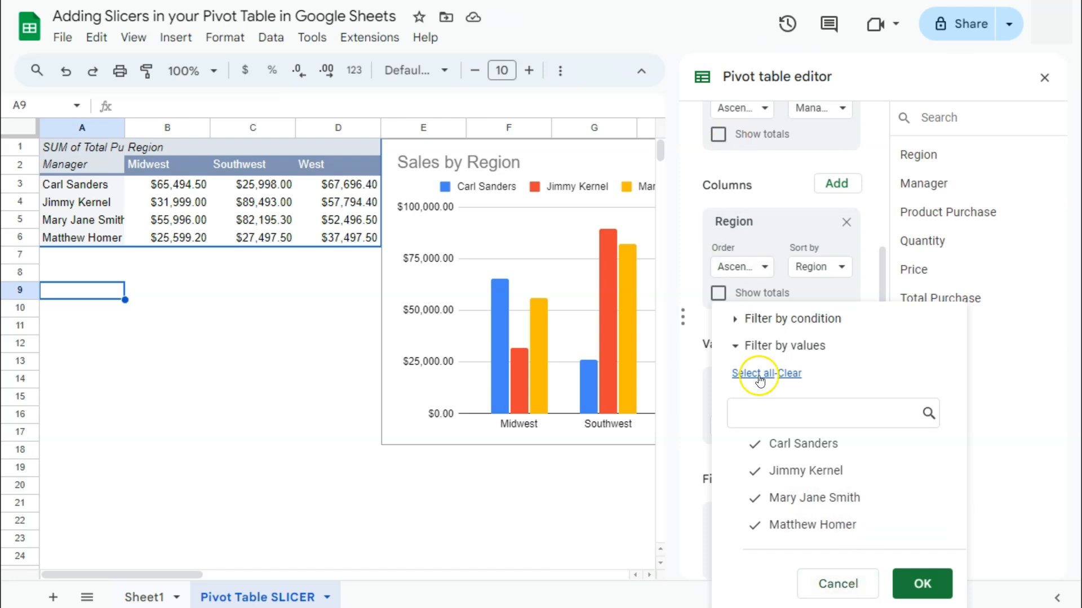
click(839, 584)
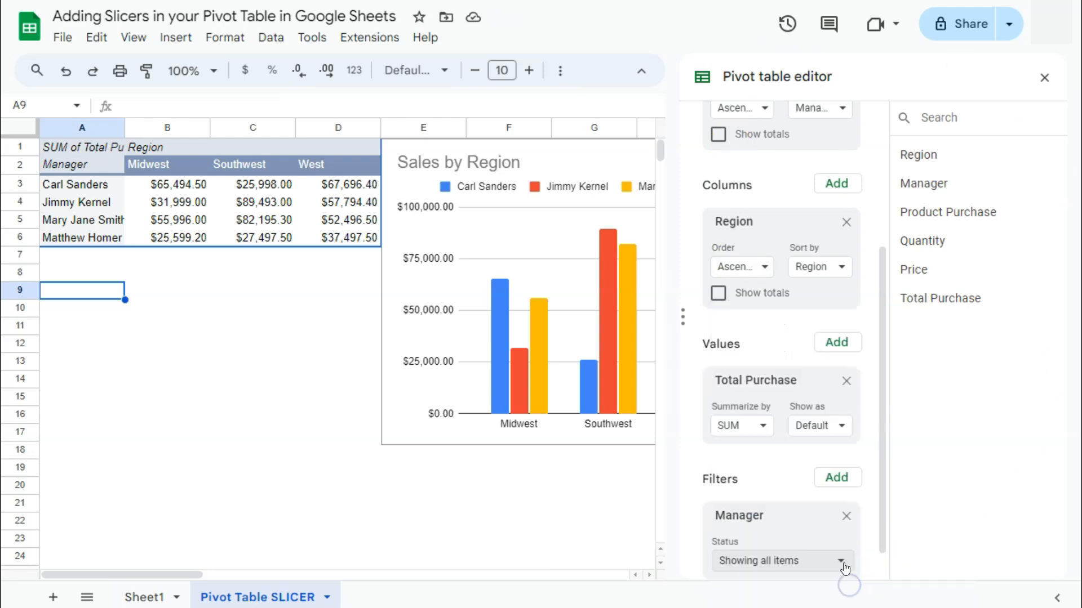
click(846, 513)
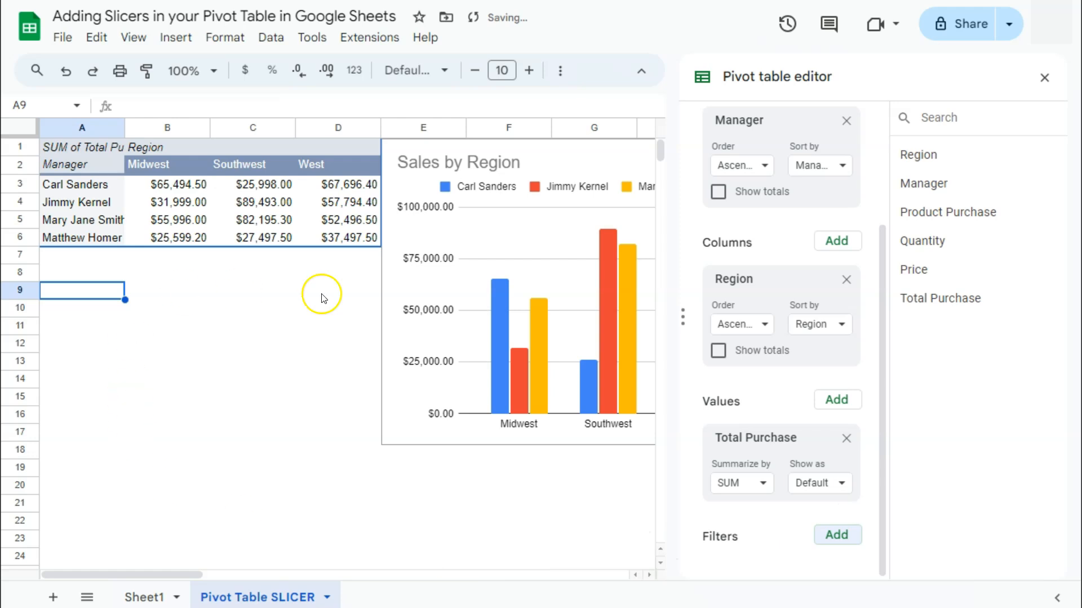
click(1044, 78)
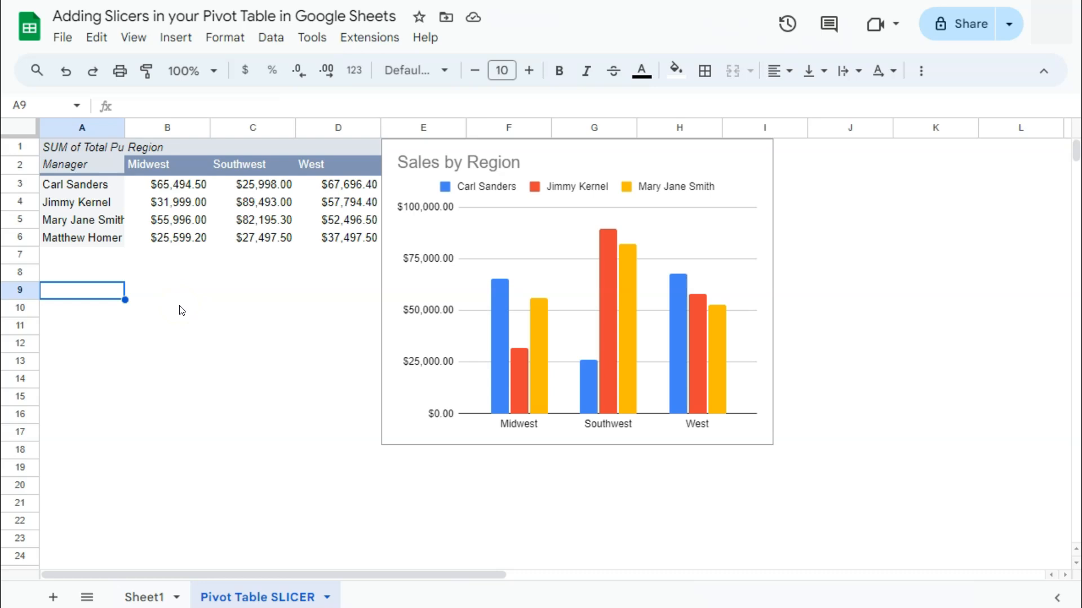
Step: Add a slicer to the Pivot Table SLICER sheet and place it just below the pivot table around row 9
click(269, 36)
click(298, 219)
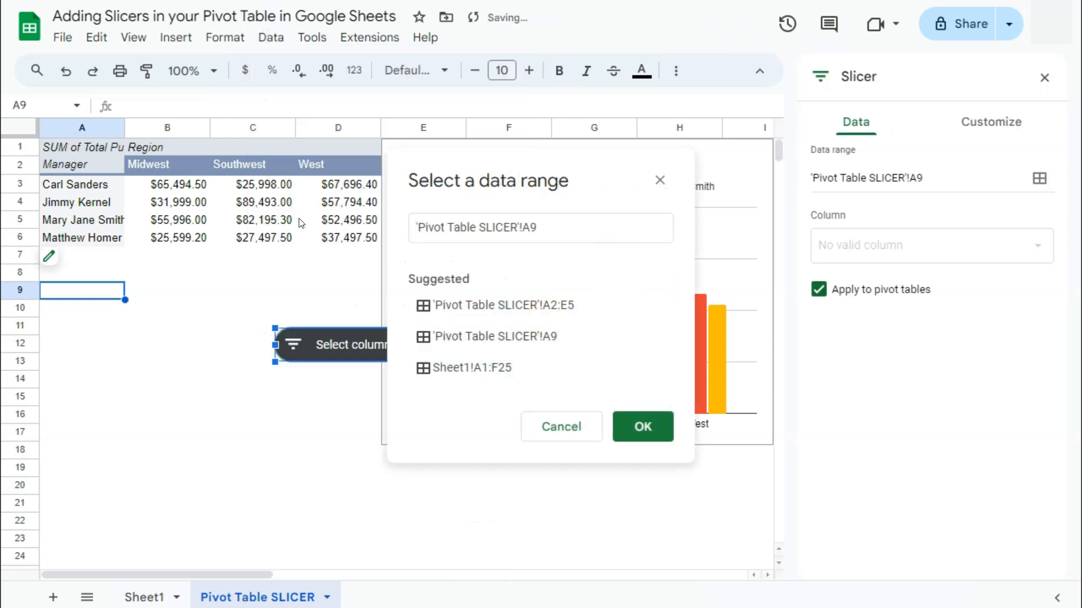
drag(289, 344, 80, 282)
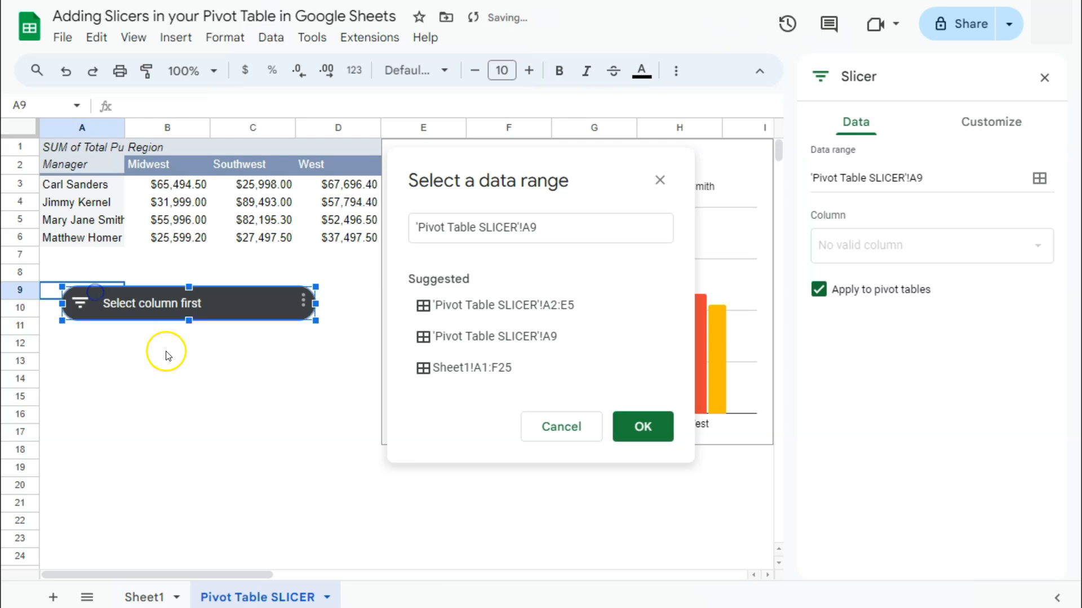
drag(227, 304, 269, 292)
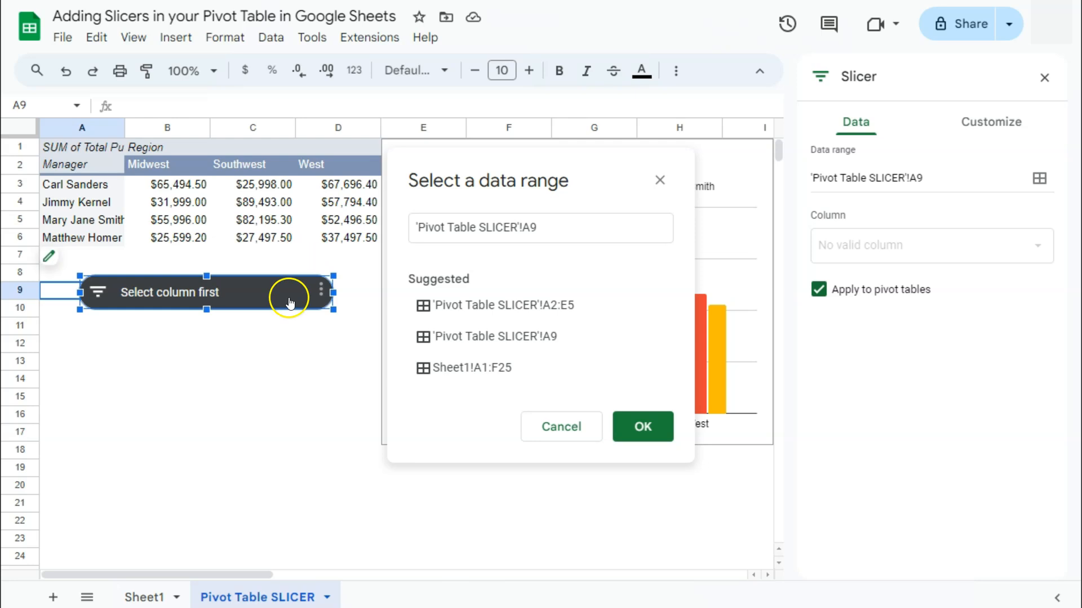
Step: Set the slicer's data range to 'Pivot Table SLICER'!A2:D6 and its filter column to Manager
click(539, 229)
drag(539, 230, 347, 230)
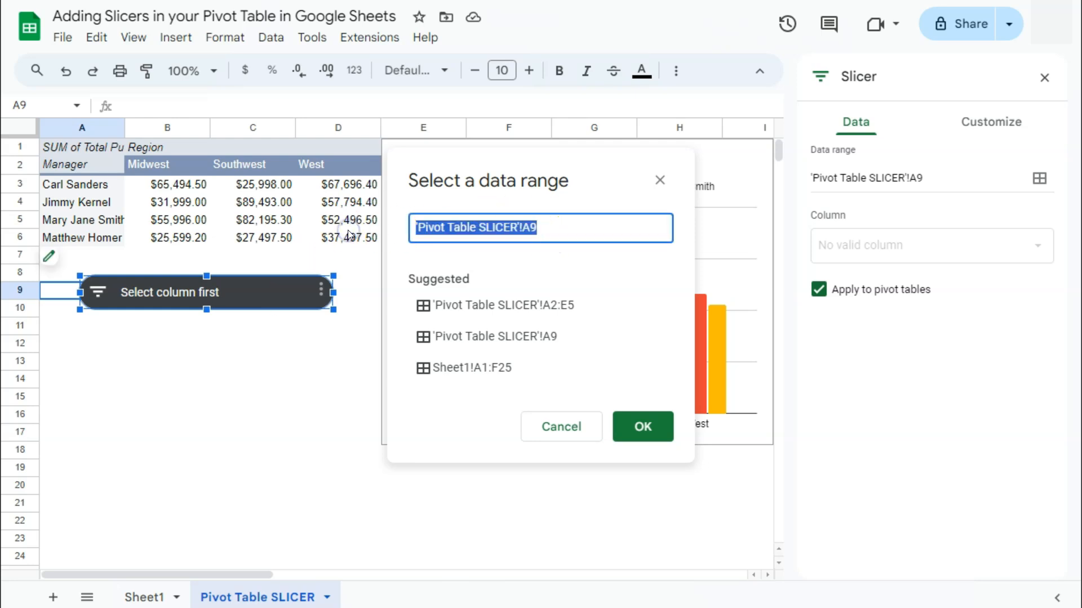
key(BackSpace)
drag(107, 166, 345, 244)
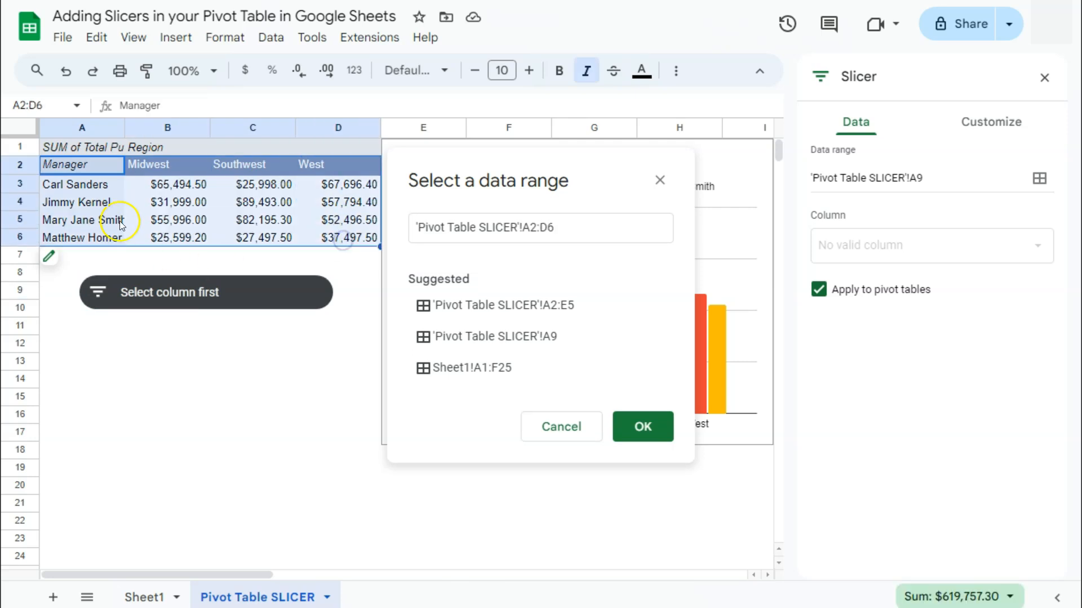
click(642, 427)
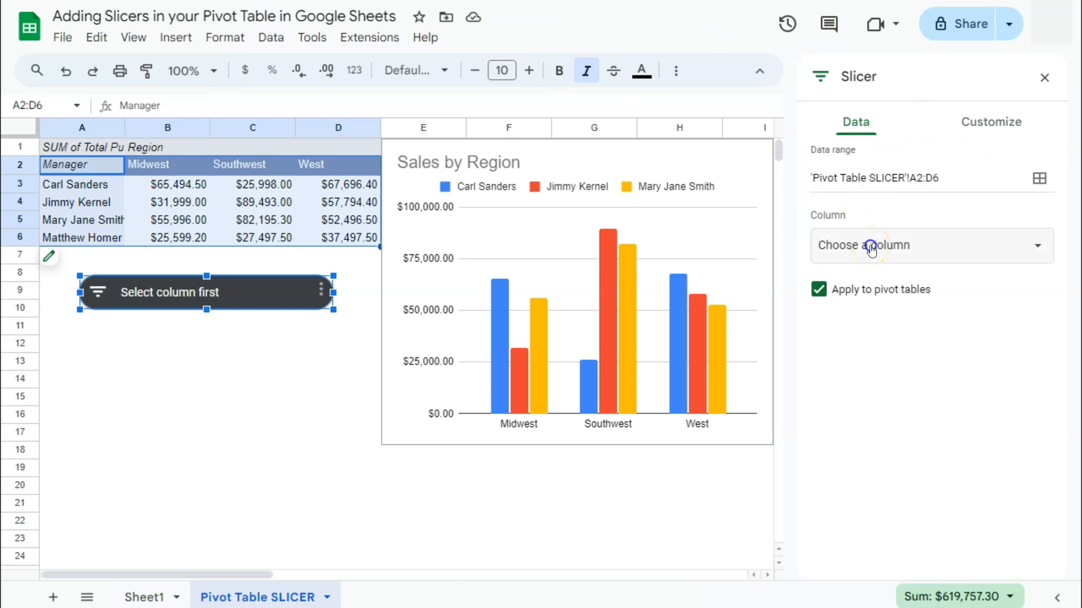
click(951, 246)
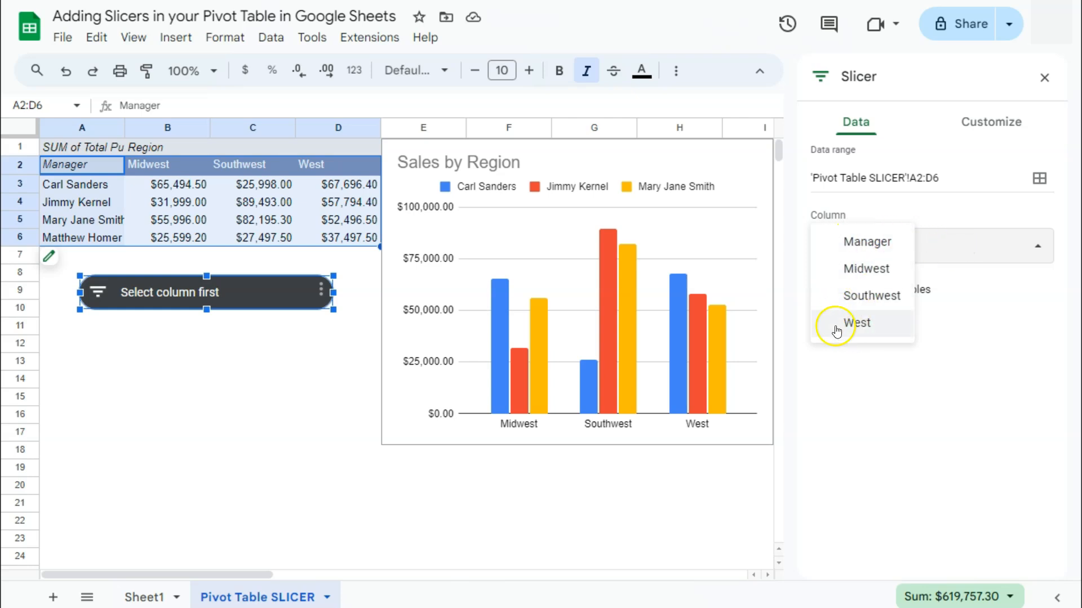
click(872, 241)
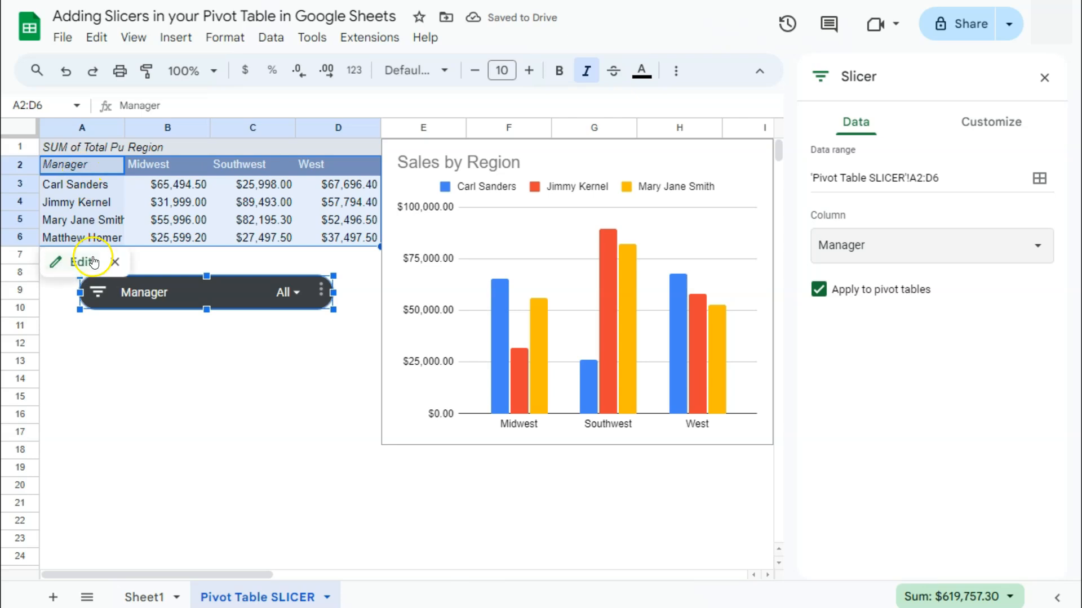
Step: Filter the Manager slicer by values so that only the first and third managers in the list are selected
click(287, 293)
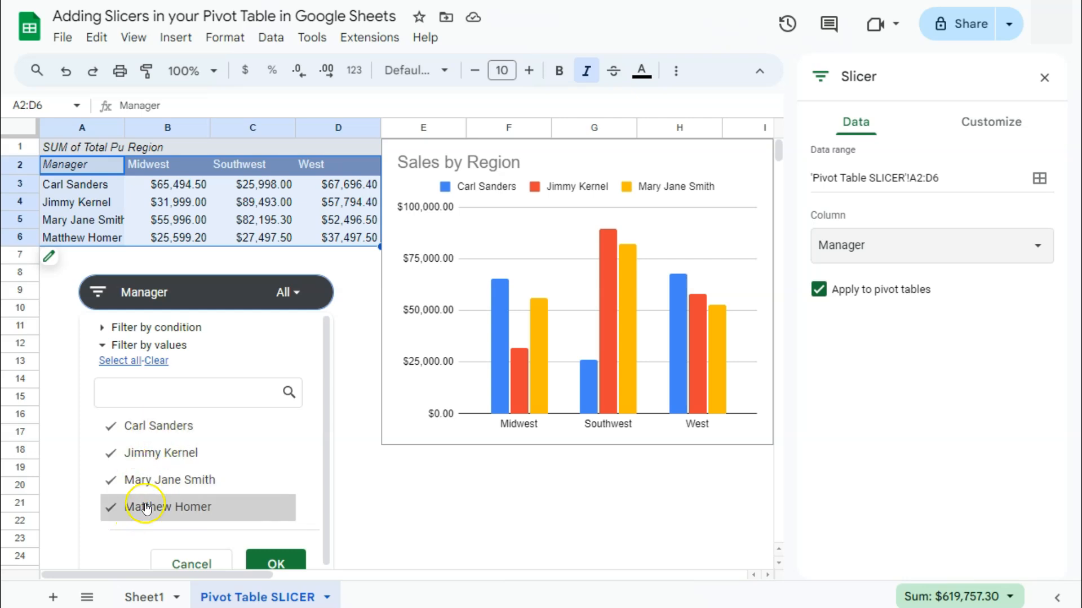
click(157, 361)
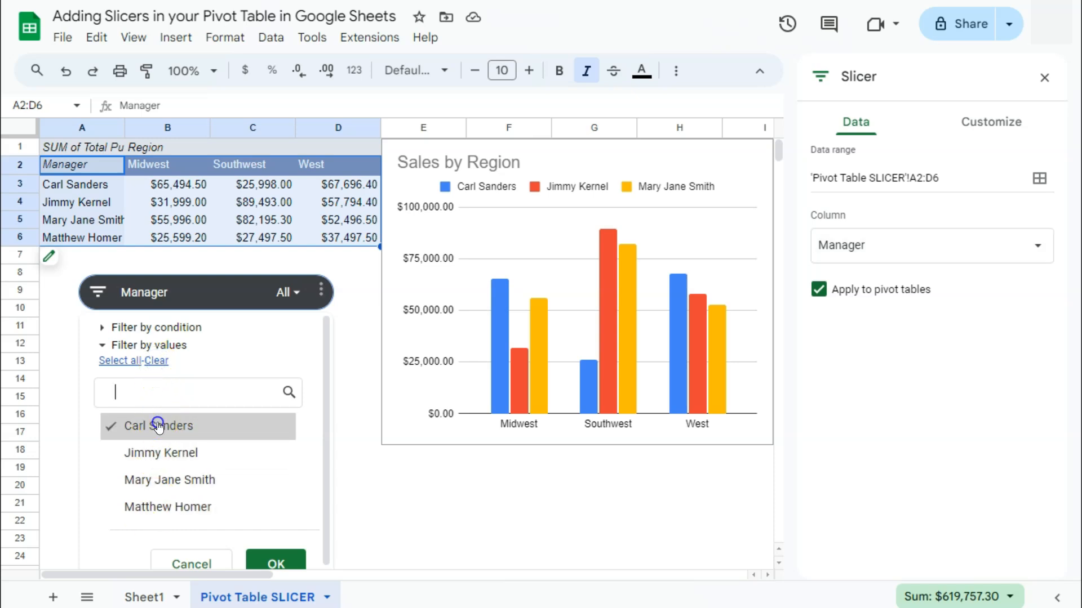
click(160, 480)
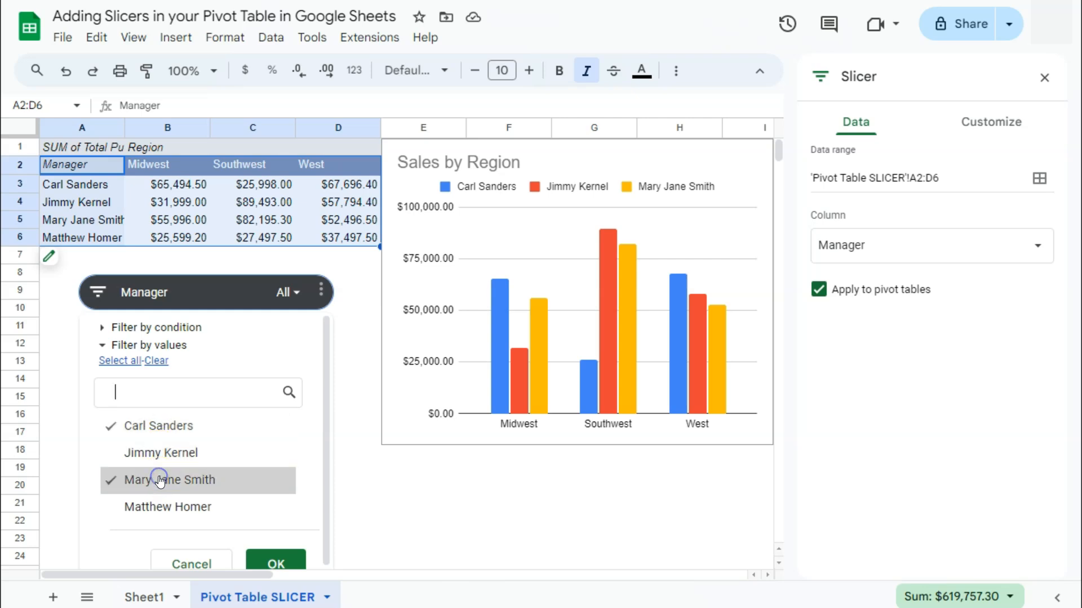
click(255, 557)
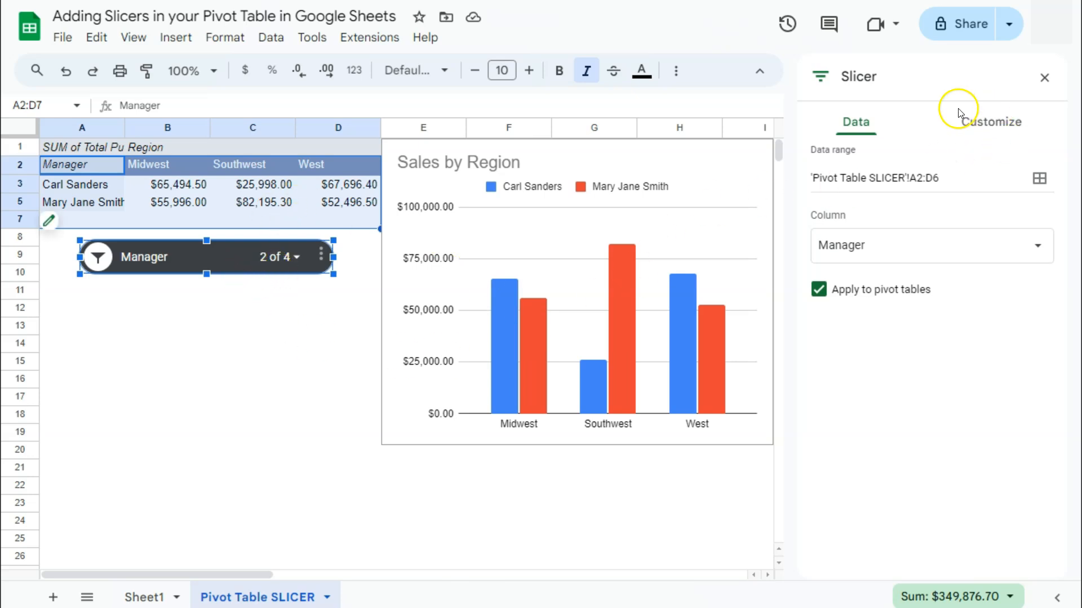
Step: Format the Manager slicer's title in bold Oswald at font size 18
click(1000, 128)
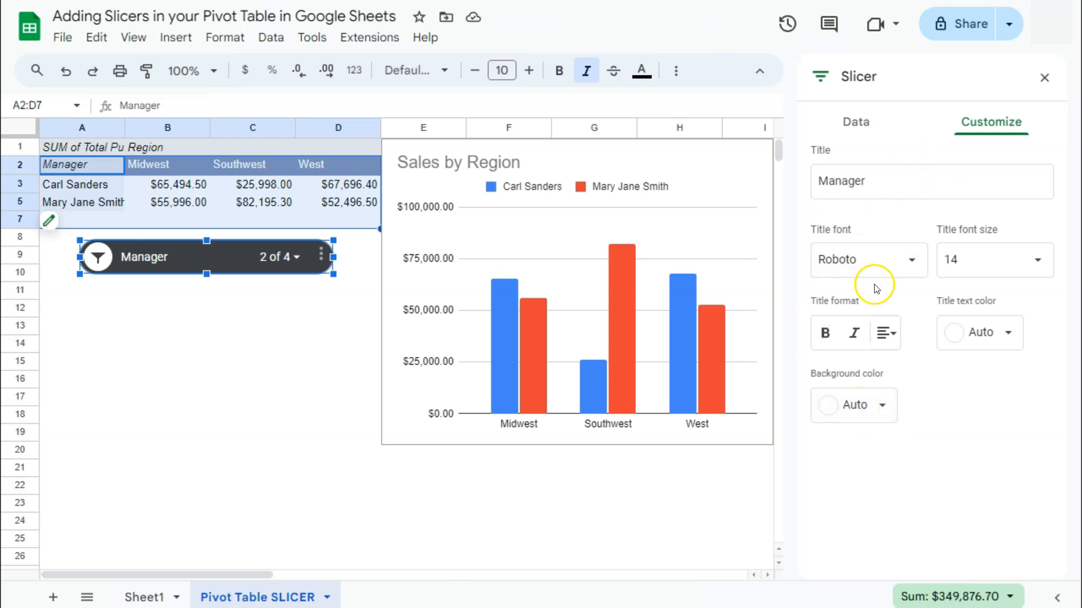
click(840, 262)
click(860, 164)
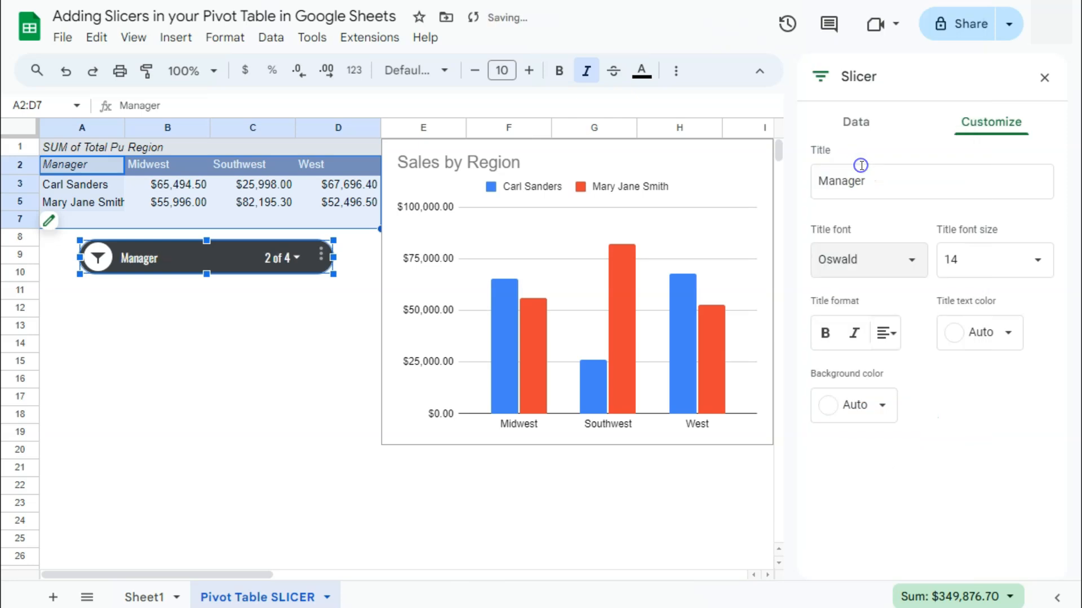
click(979, 272)
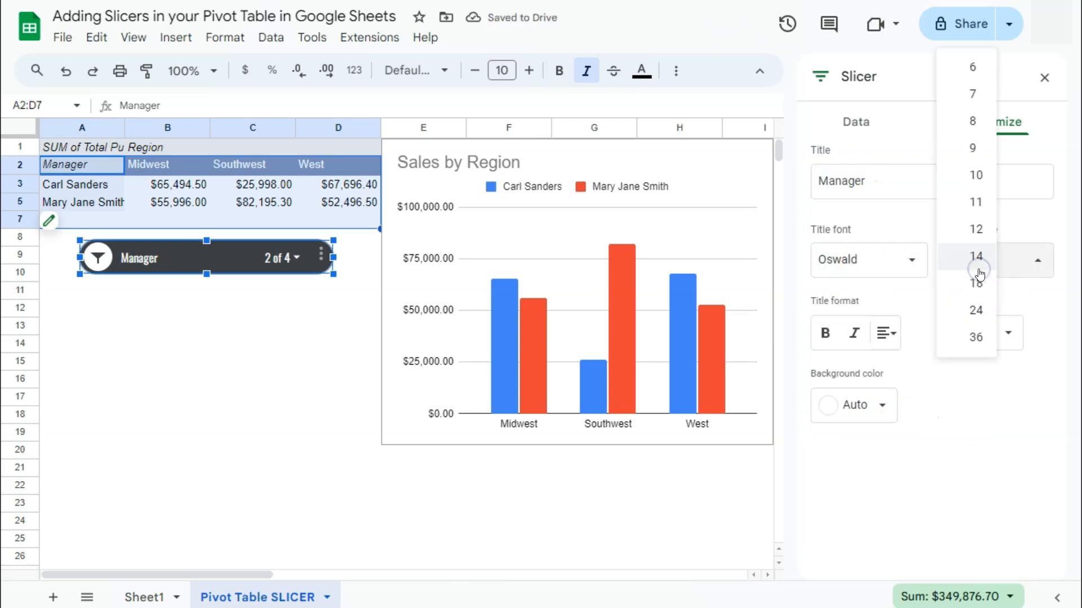
click(967, 284)
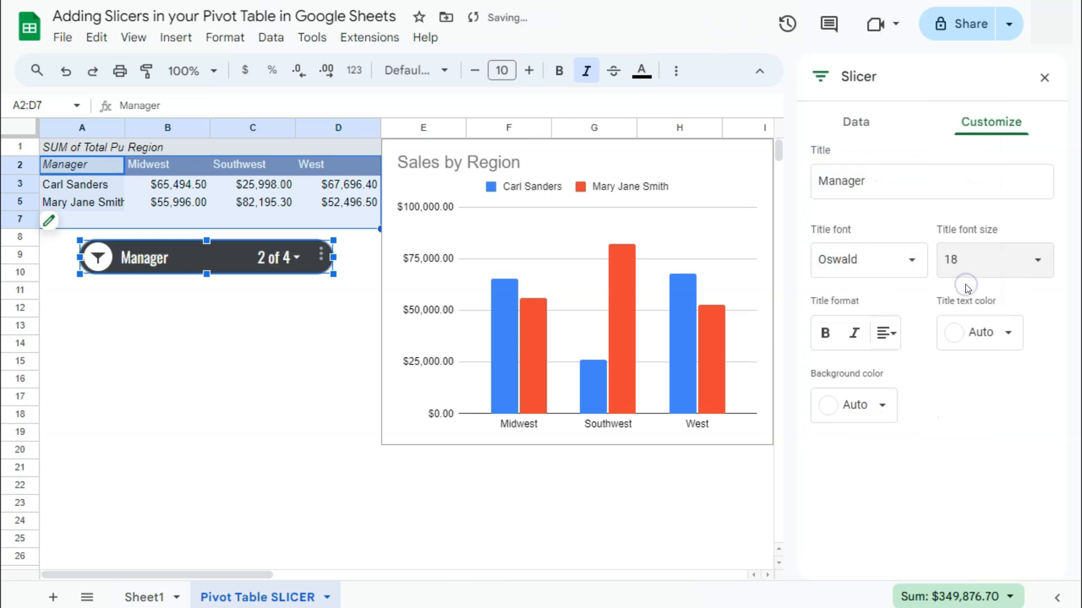
click(825, 333)
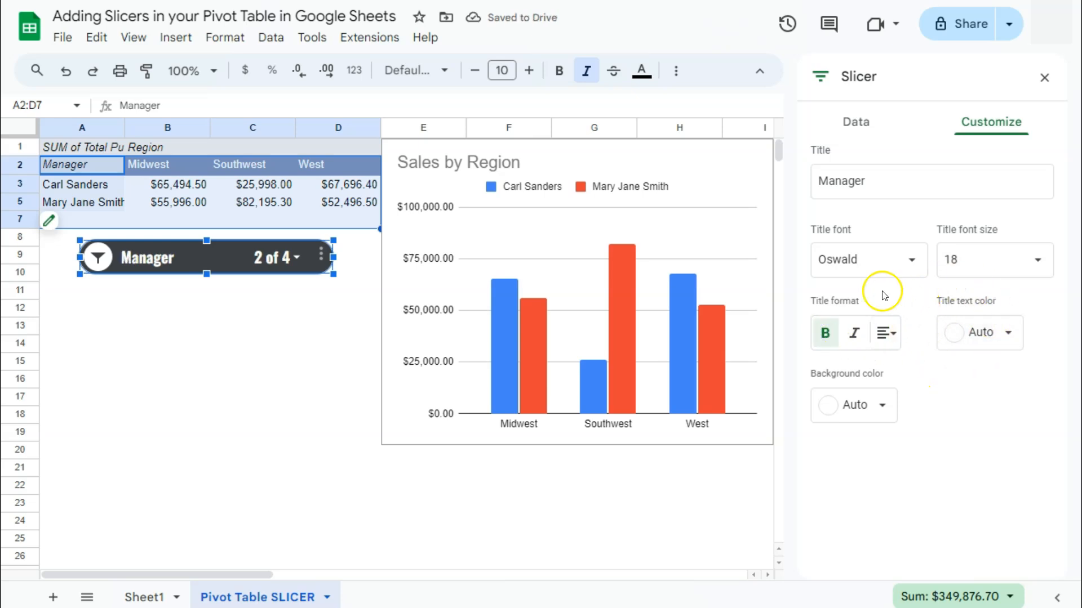
Step: Change the slicer's background color to dark red and close the slicer settings
click(851, 401)
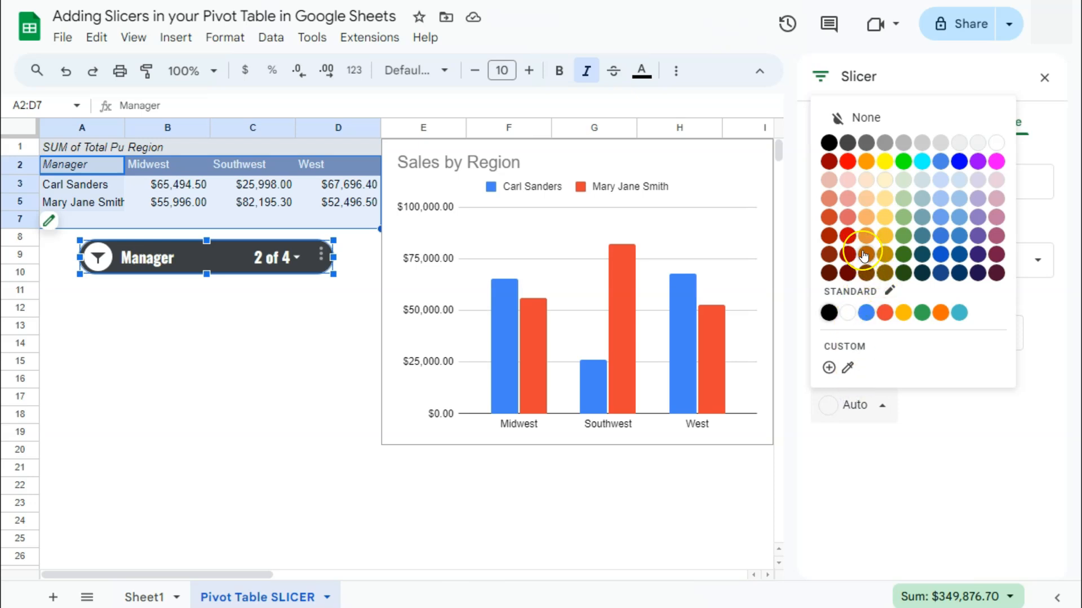
click(829, 236)
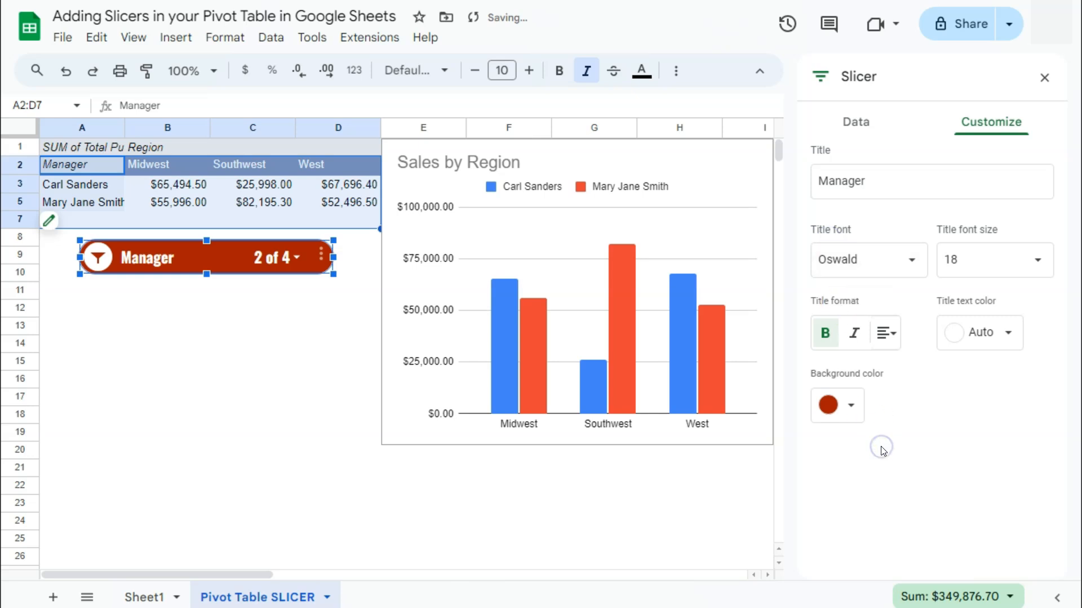
click(1044, 78)
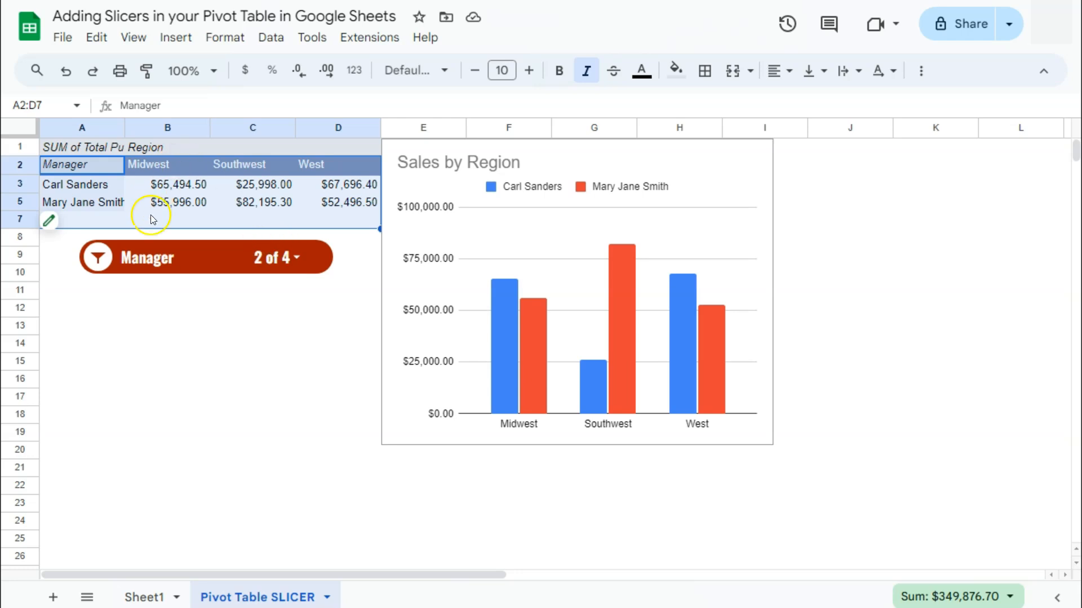
Step: Reset the Manager slicer to include all managers and move it beside the Sales by Region chart, over columns J to L
click(286, 260)
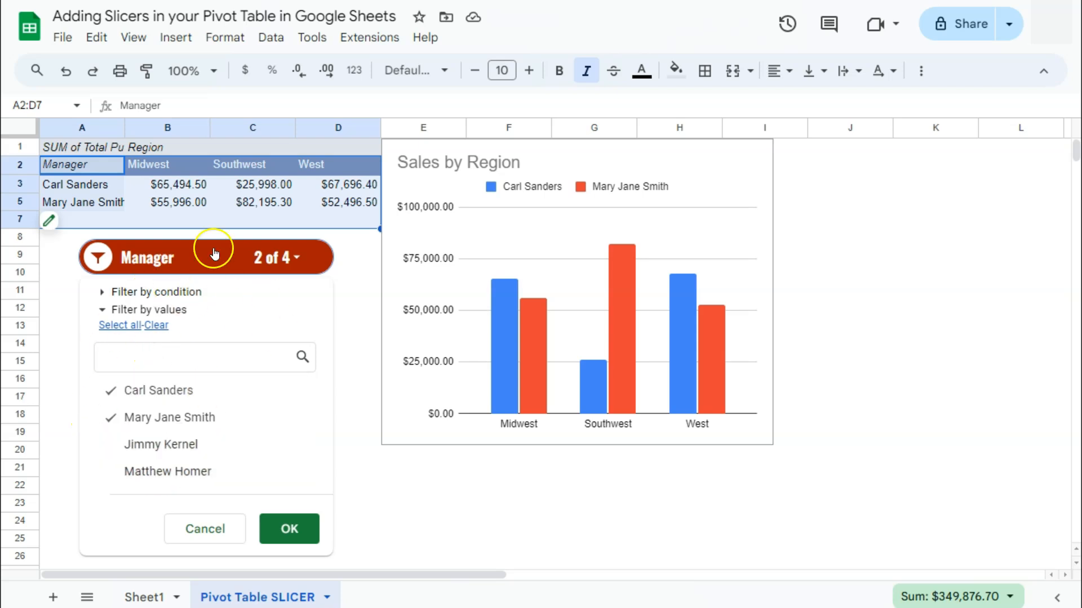
click(203, 522)
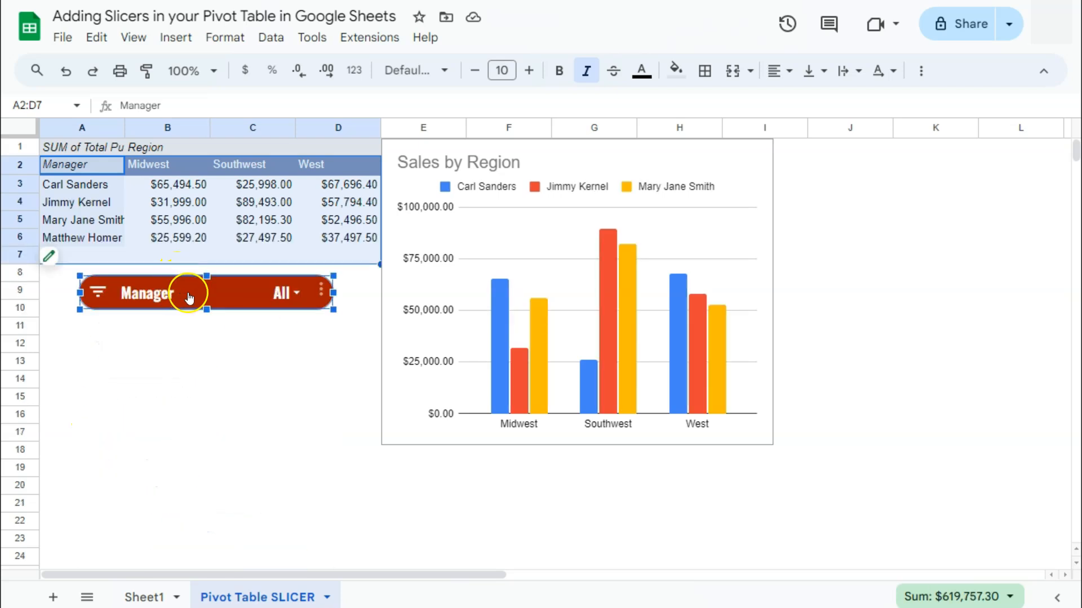
drag(188, 298, 894, 156)
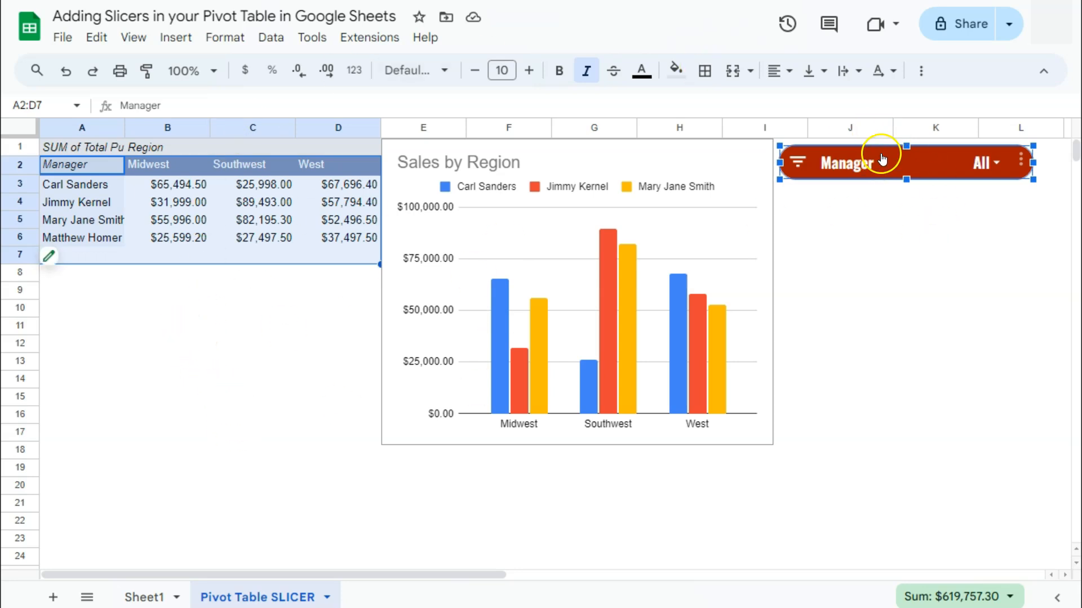
click(850, 272)
click(340, 269)
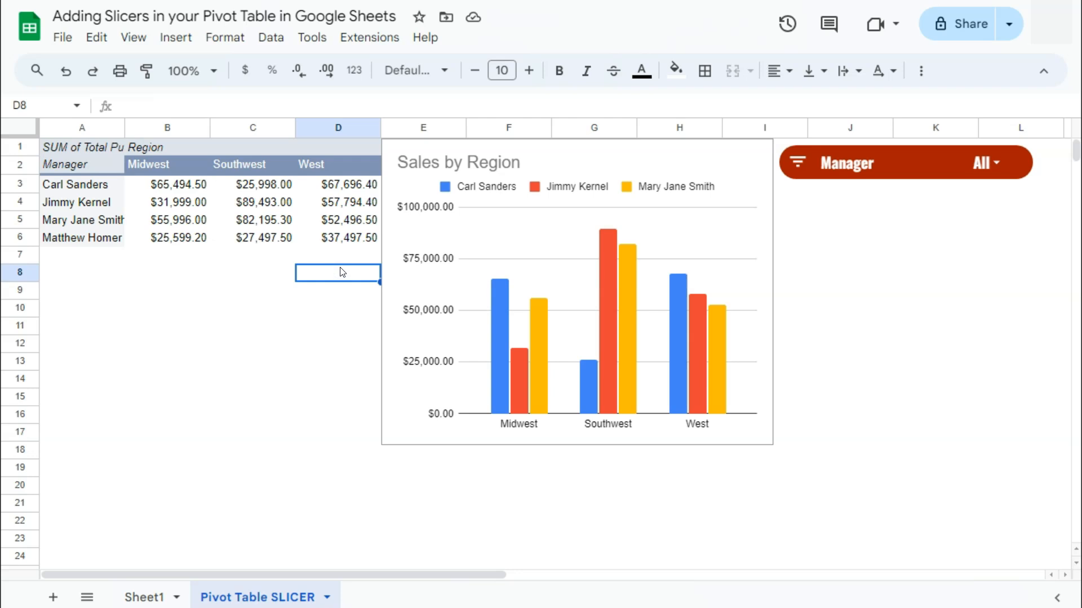